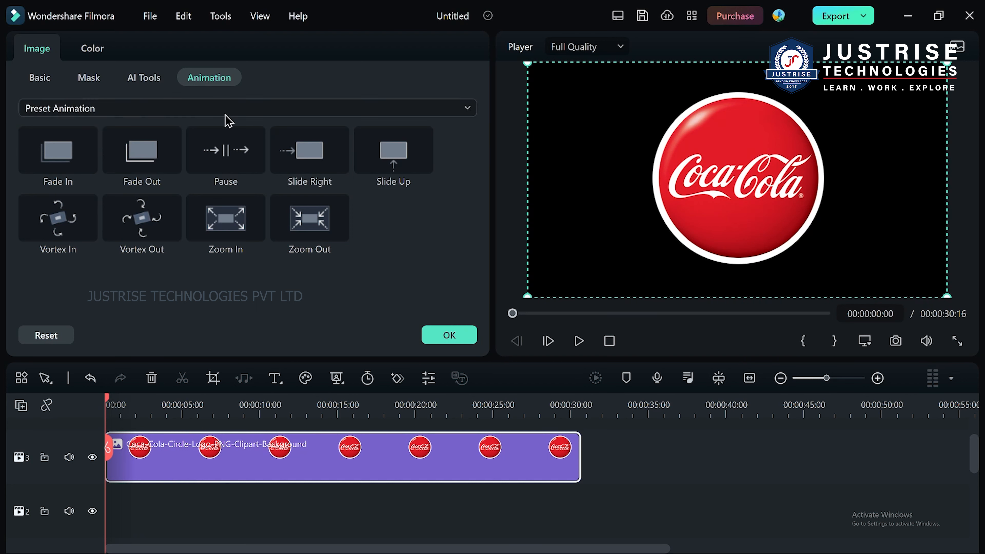
Browse the preset animations for the Coca-Cola logo clip and select Vortex Out
left_click(226, 110)
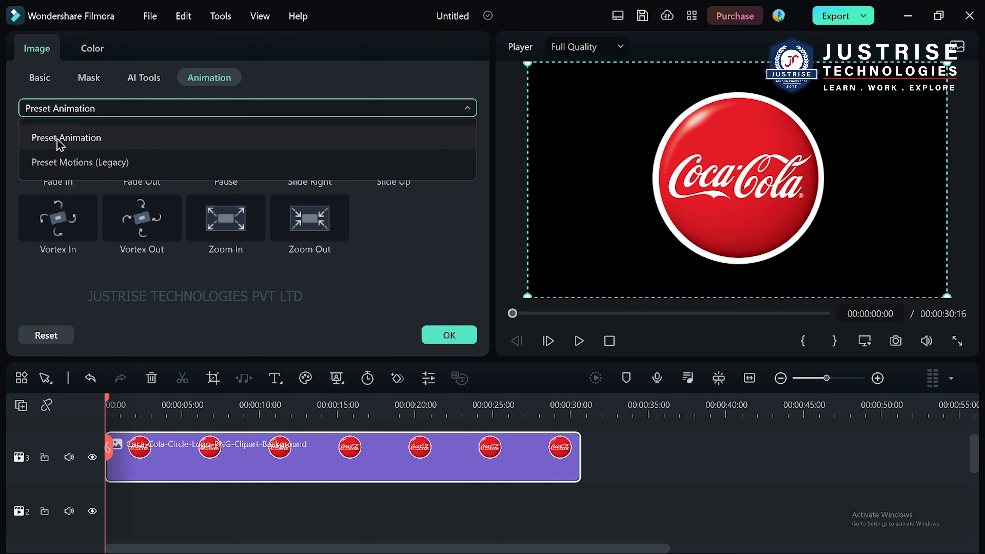
left_click(80, 141)
left_click(142, 221)
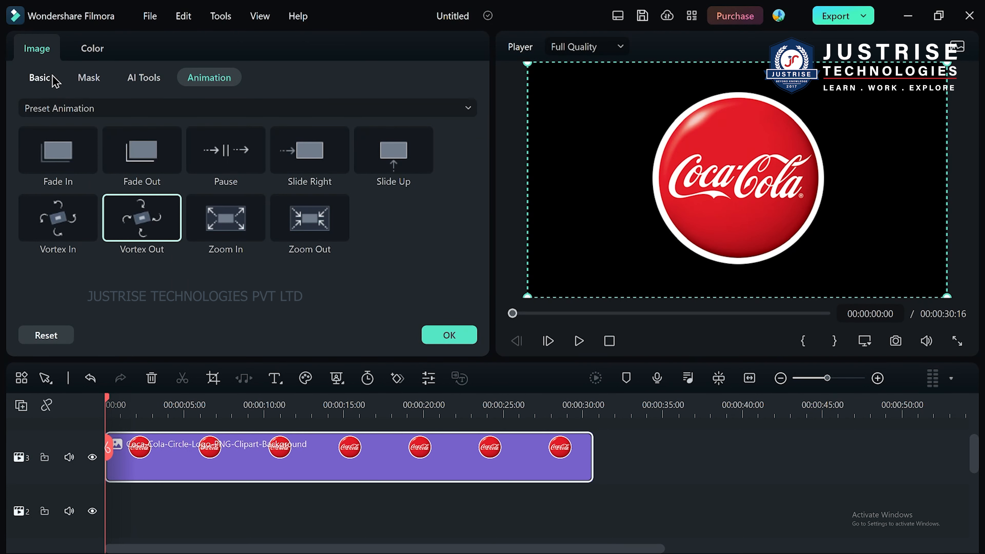
Add a keyframe for all Transform properties of the logo clip at 00:00:03:11
left_click(40, 78)
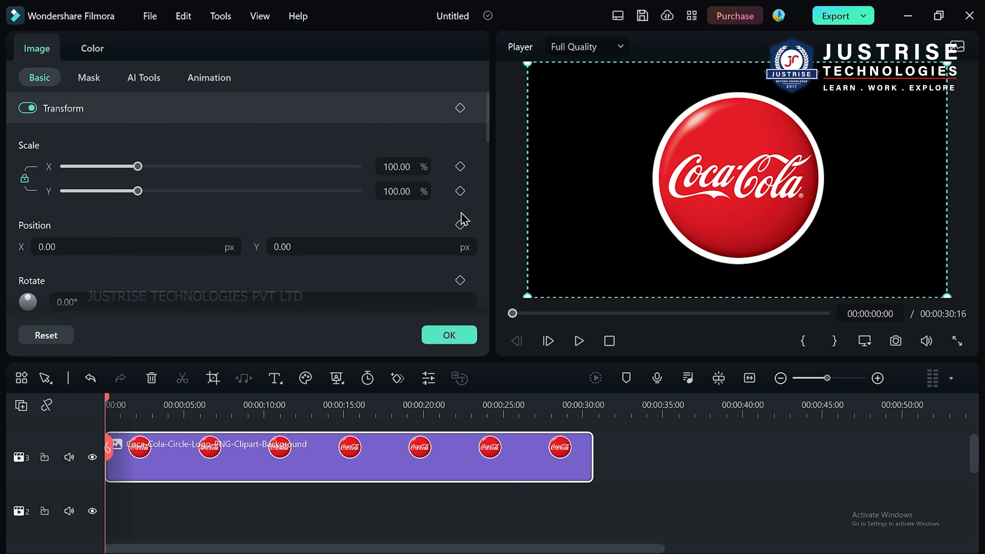
scroll(461, 221, "down", 5)
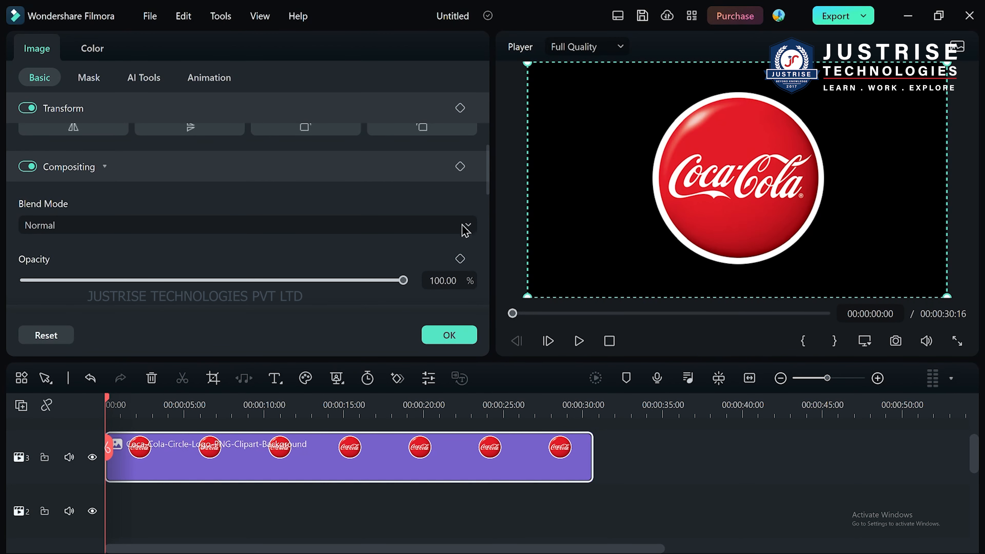
scroll(396, 198, "up", 5)
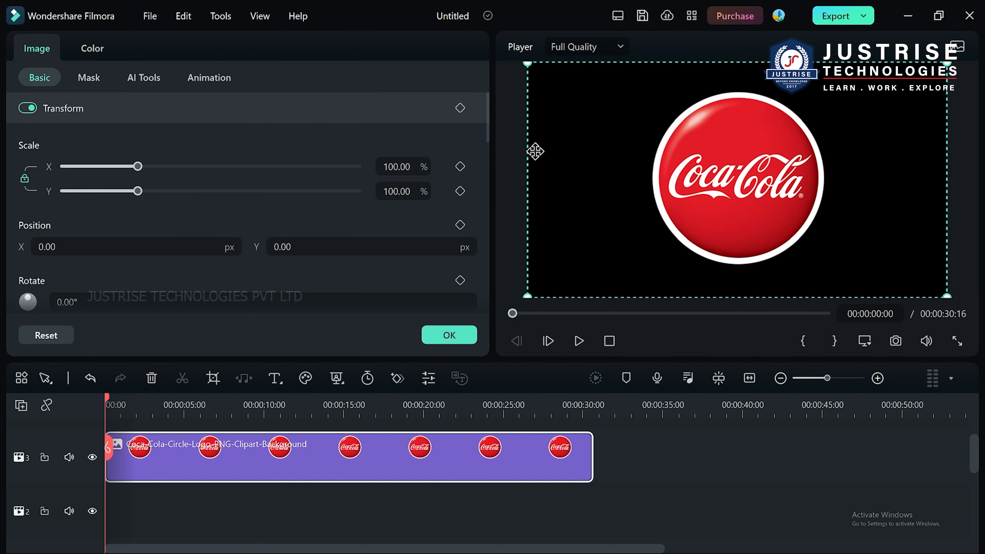
left_click_drag(110, 408, 163, 408)
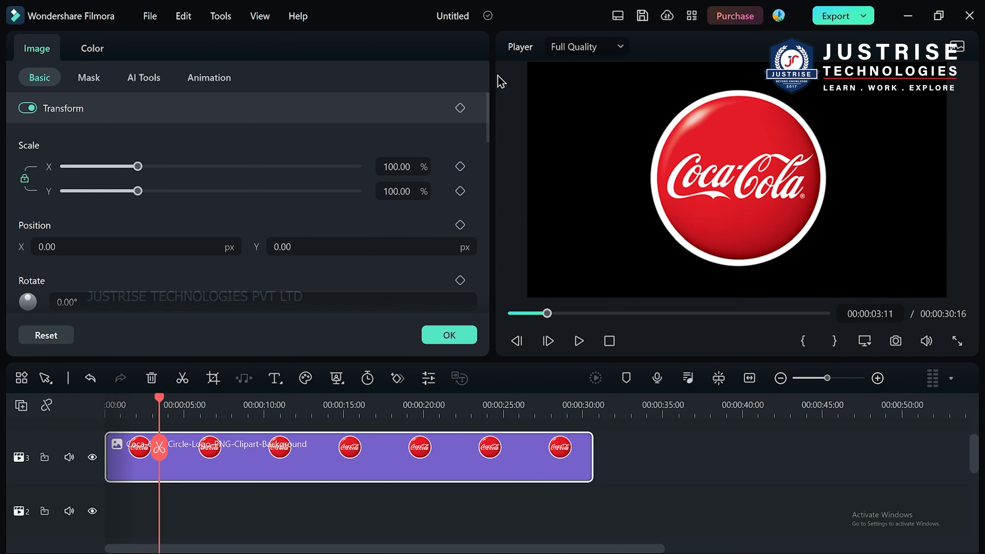
left_click(461, 109)
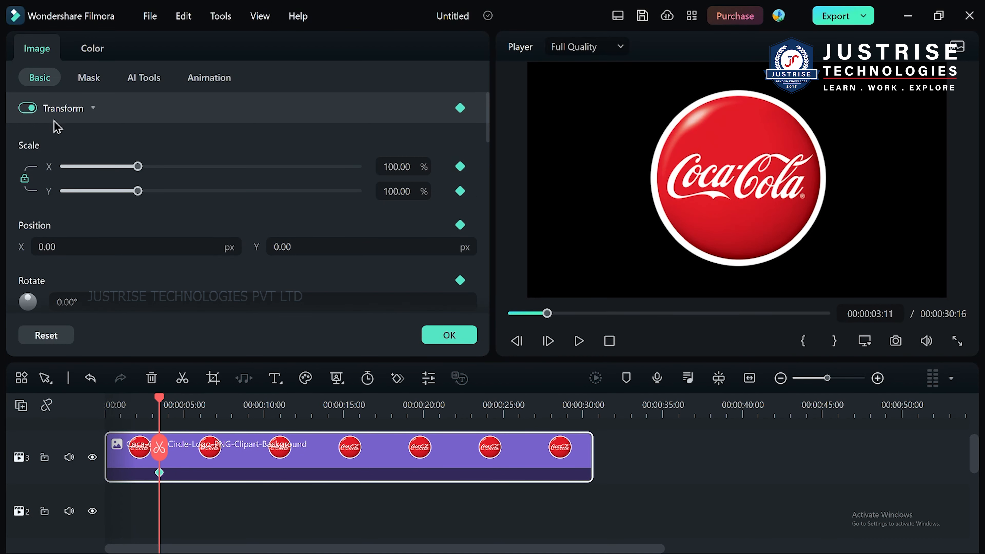
scroll(54, 128, "down", 4)
scroll(75, 194, "down", 2)
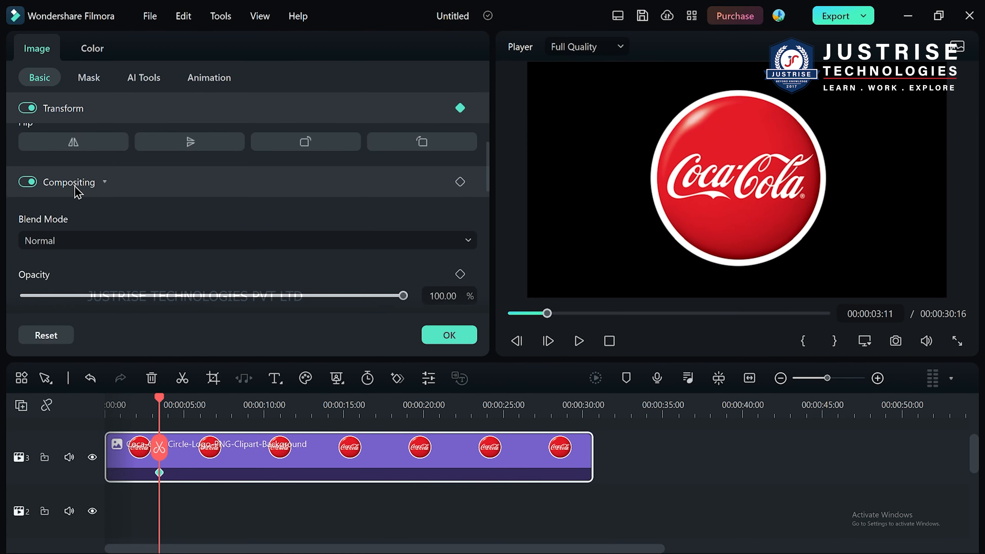
scroll(77, 192, "up", 6)
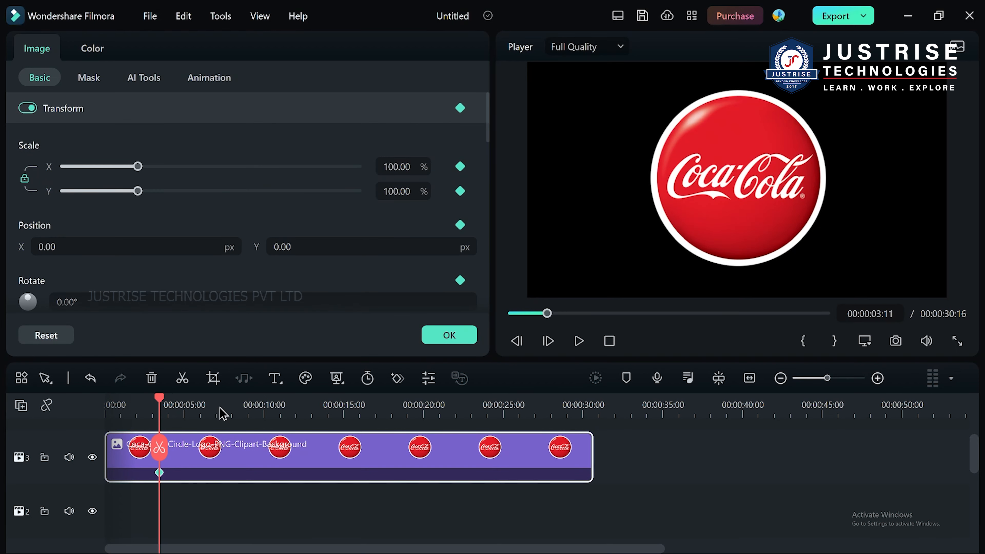
Add a Position keyframe at 00:00:08:07 and enlarge the logo's scale at the start of the clip
left_click(237, 396)
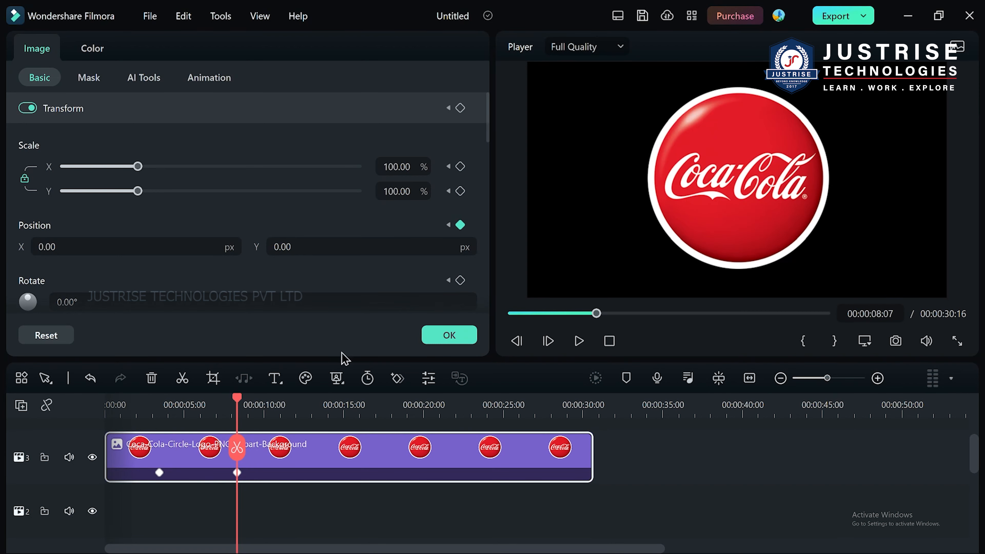
left_click_drag(238, 408, 60, 440)
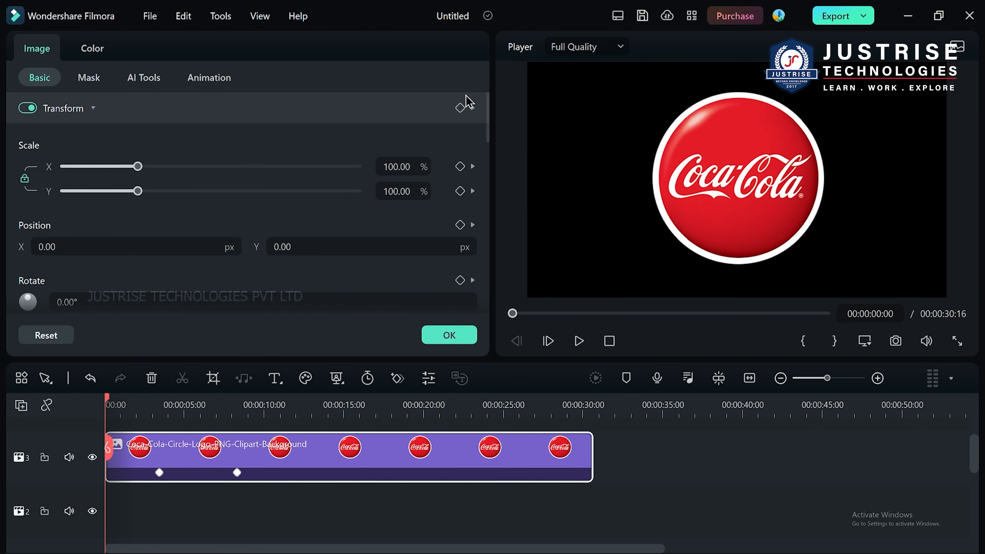
left_click_drag(122, 400, 39, 420)
left_click_drag(136, 167, 169, 166)
Scale the logo to 52.63% at 00:00:03:12 and to 21.05% at 00:00:08:09
left_click_drag(110, 403, 163, 407)
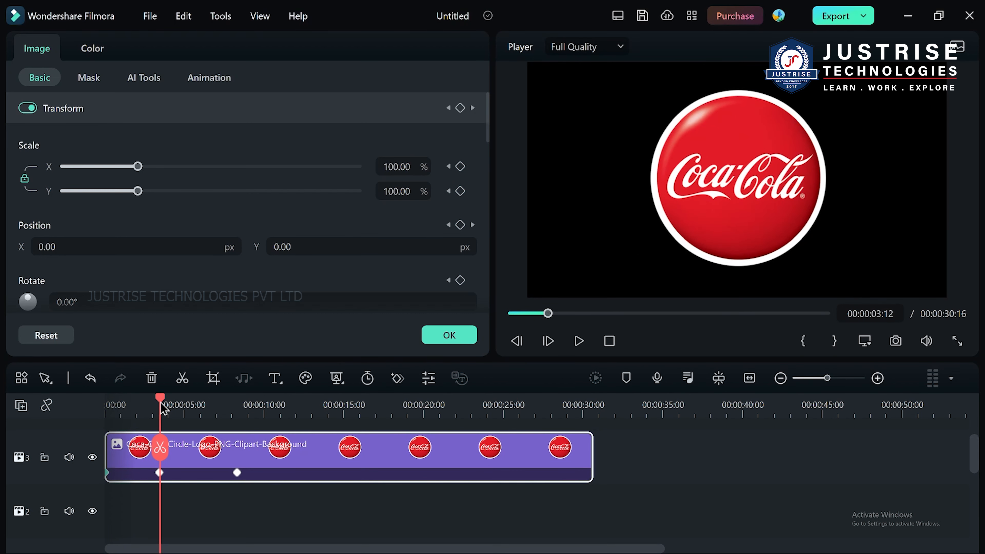
left_click_drag(137, 191, 102, 191)
left_click_drag(161, 405, 242, 406)
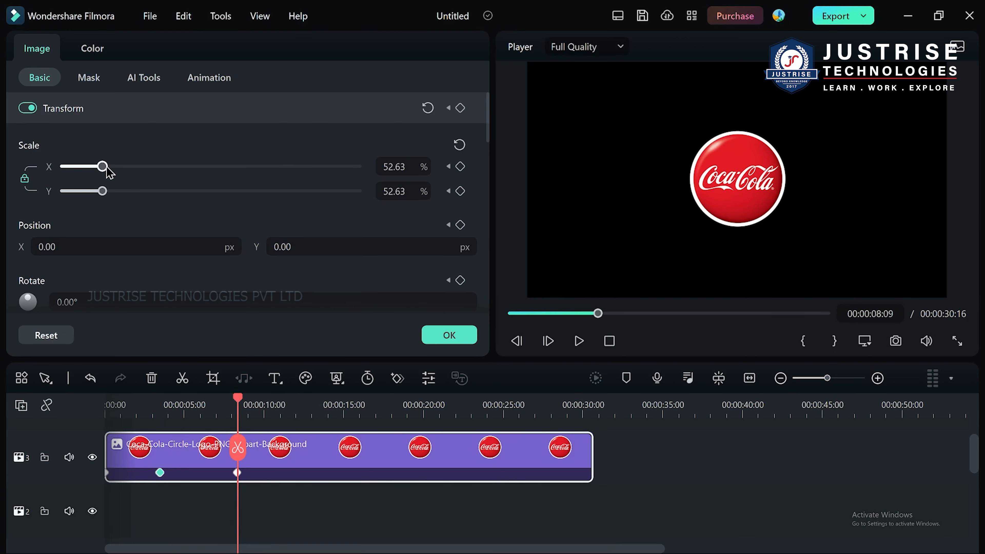
left_click_drag(107, 170, 77, 175)
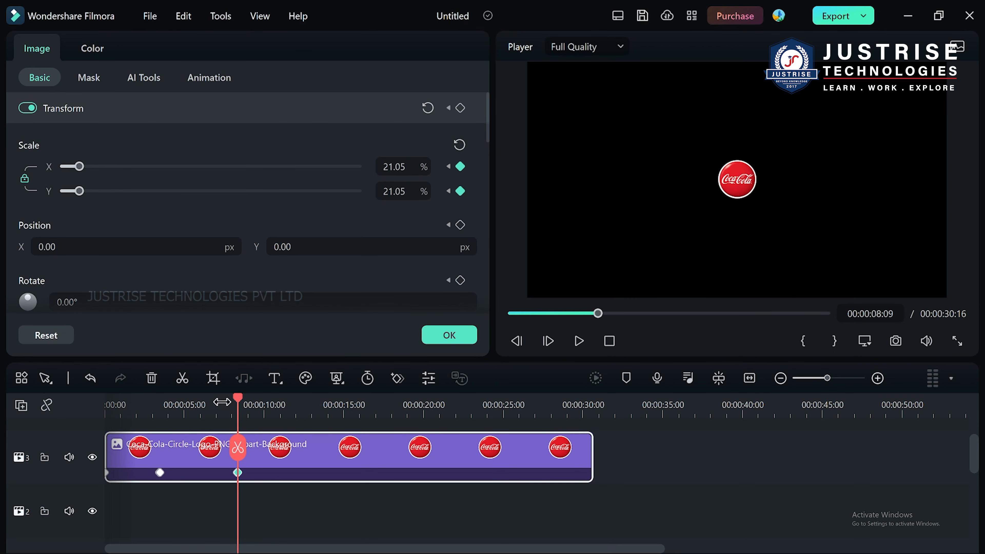
Preview the logo's scale animation from the start of the clip
left_click_drag(235, 404, 58, 414)
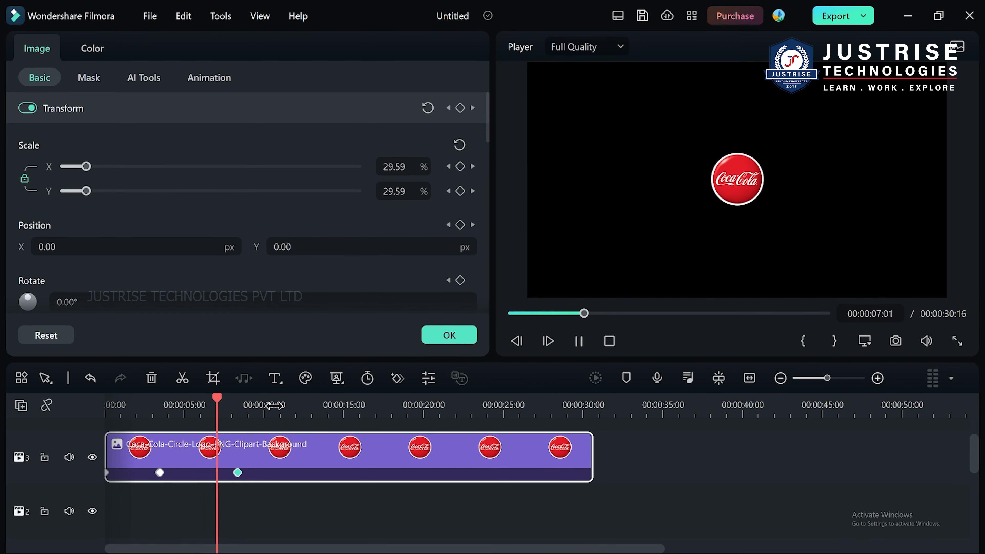
left_click_drag(241, 397, 323, 392)
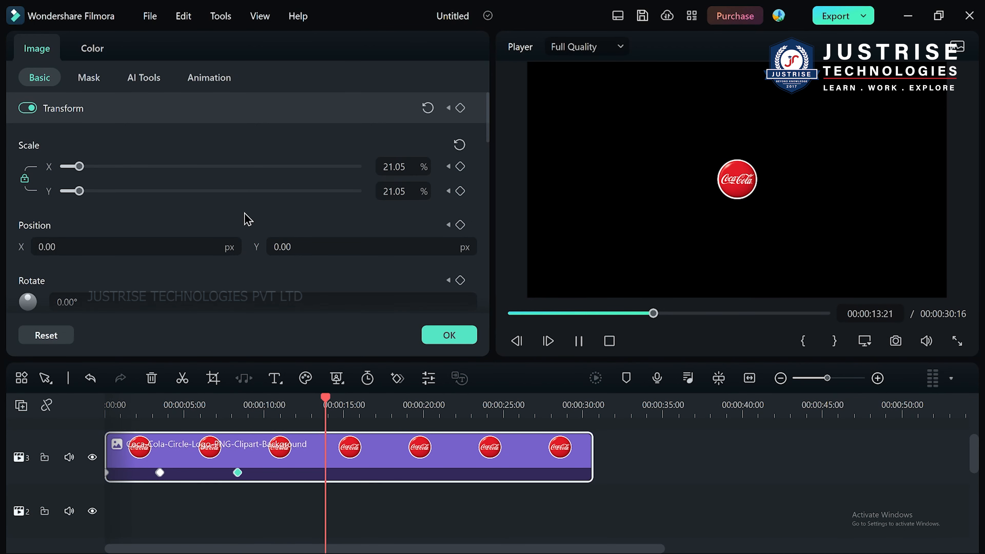
left_click(549, 341)
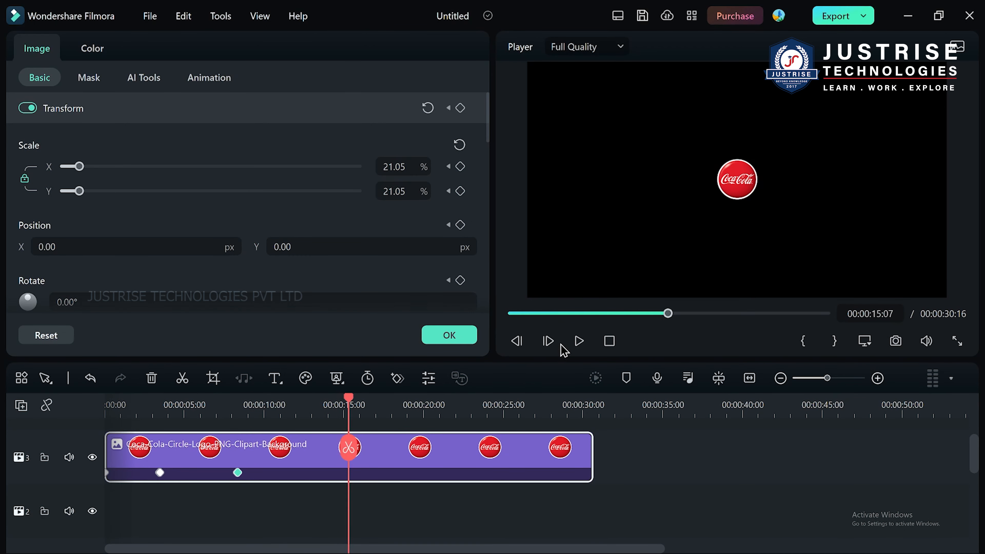
Rotate the logo to 23° at 00:00:14:21 and to 215° at 00:00:19:12
left_click_drag(351, 399, 342, 417)
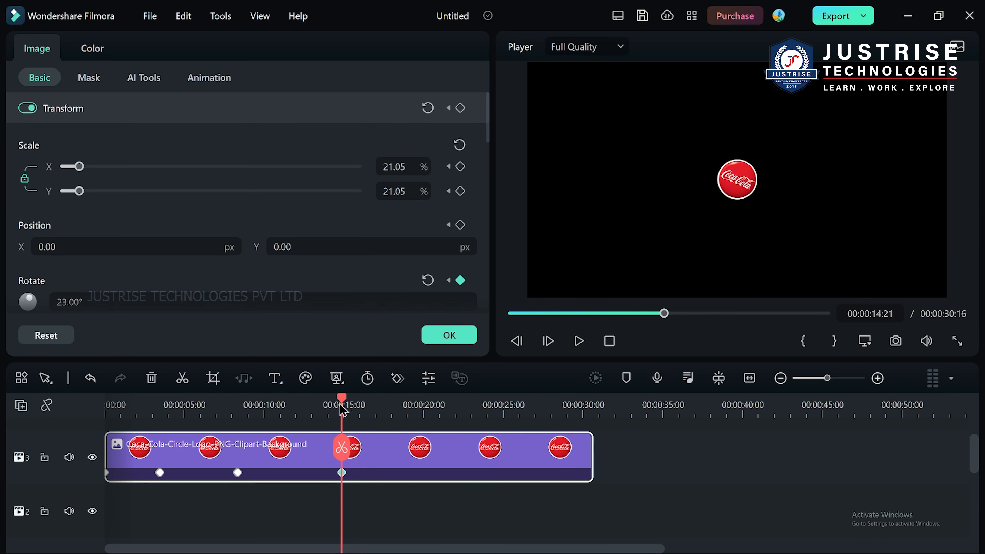
left_click_drag(342, 403, 415, 383)
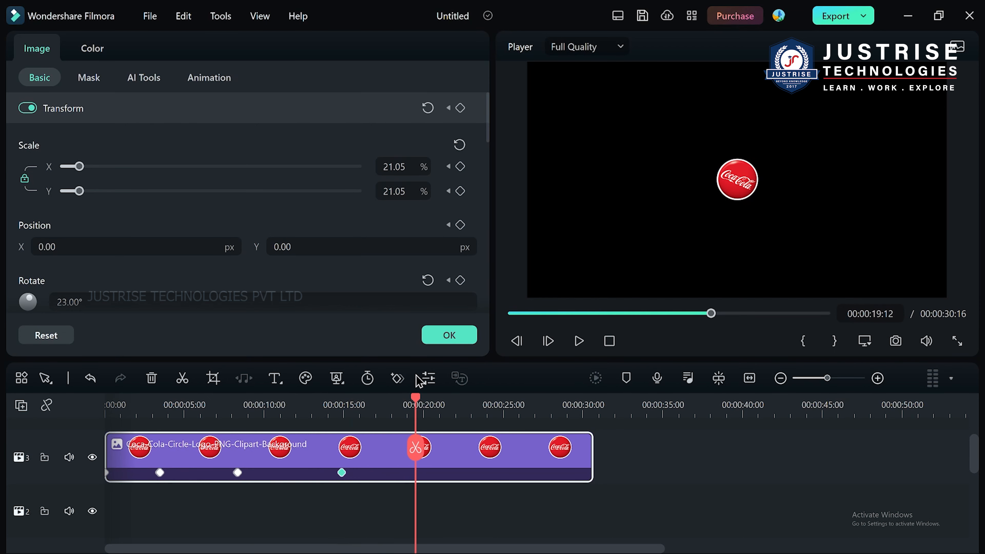
left_click_drag(95, 302, 168, 302)
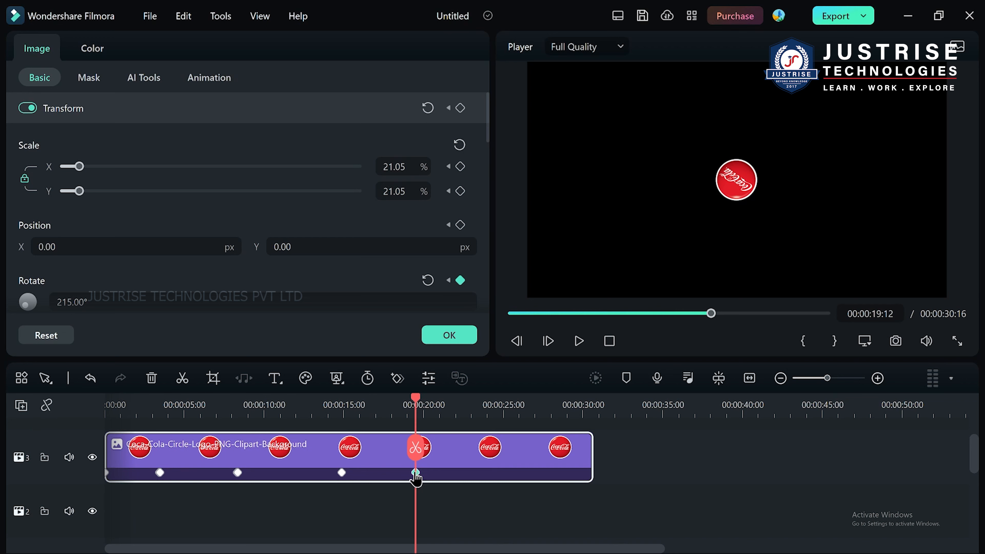
Preview the logo's rotation animation across the two rotation keyframes
left_click_drag(415, 403, 312, 434)
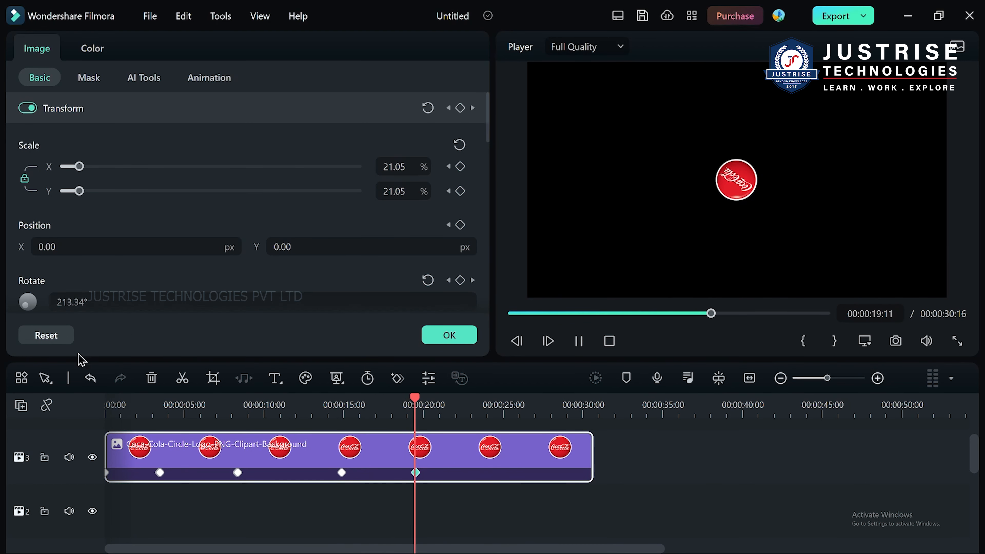
left_click(453, 401)
left_click(456, 402)
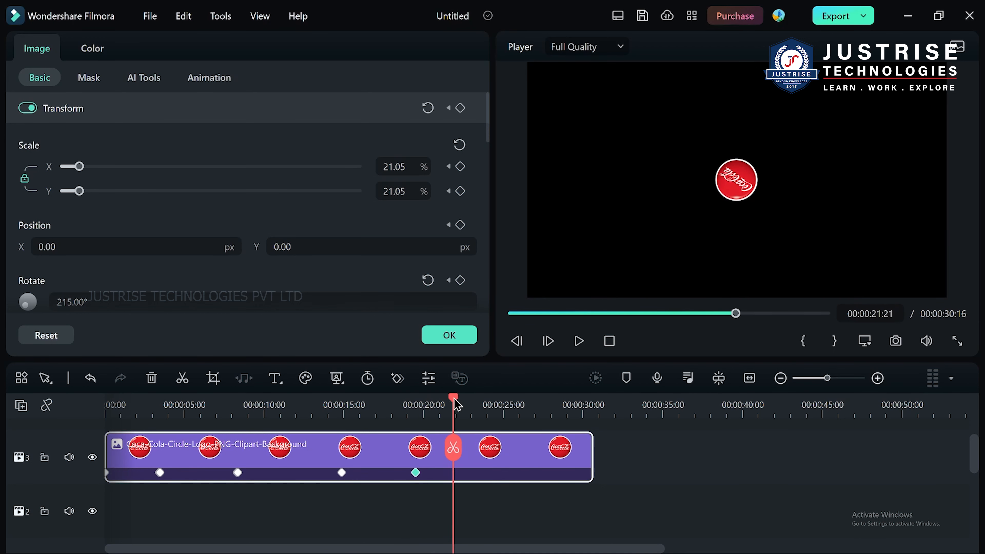
Set the logo's position to X 621 px and Y 274 px at 00:00:23:16
key("space")
left_click(579, 341)
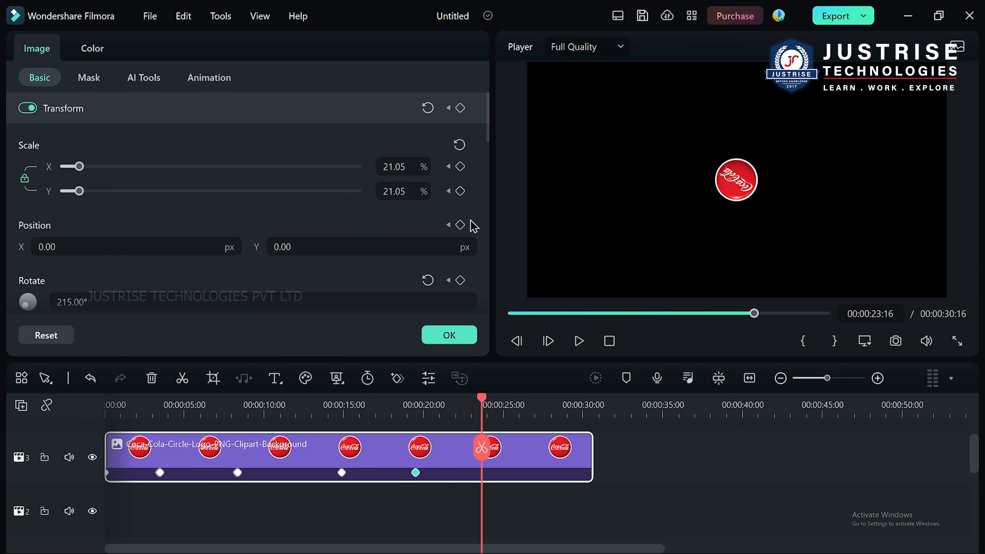
left_click_drag(48, 251, 419, 254)
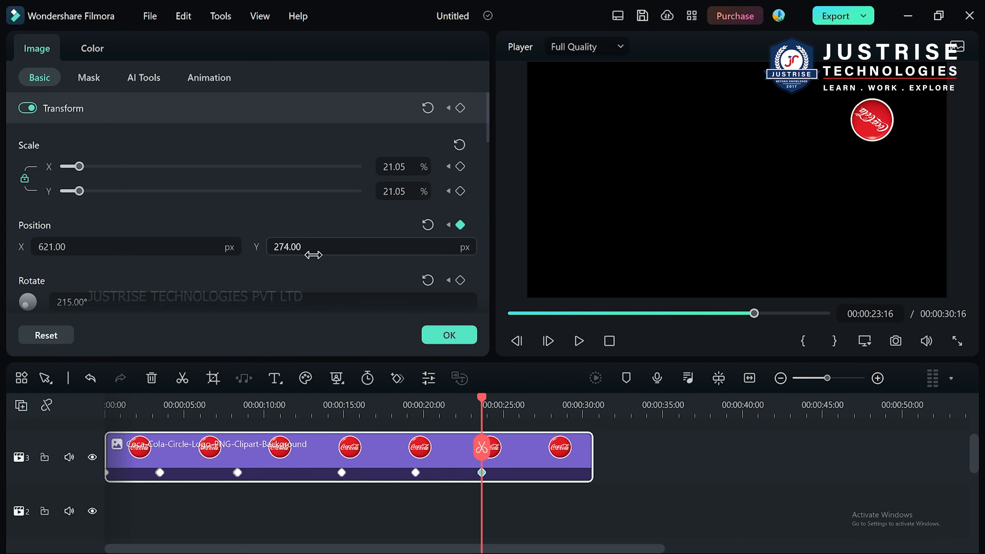
At 00:00:28:14, set the logo's position to X -704 px and Y -338 px and its rotation to 611°
left_click_drag(485, 407, 563, 402)
left_click_drag(177, 249, 1, 249)
left_click_drag(404, 244, 296, 245)
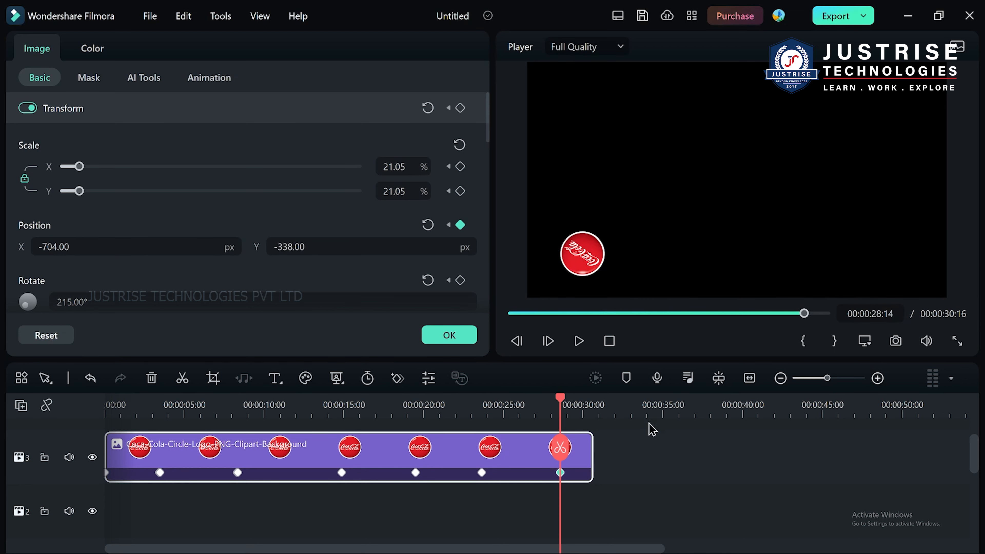
left_click_drag(93, 305, 121, 335)
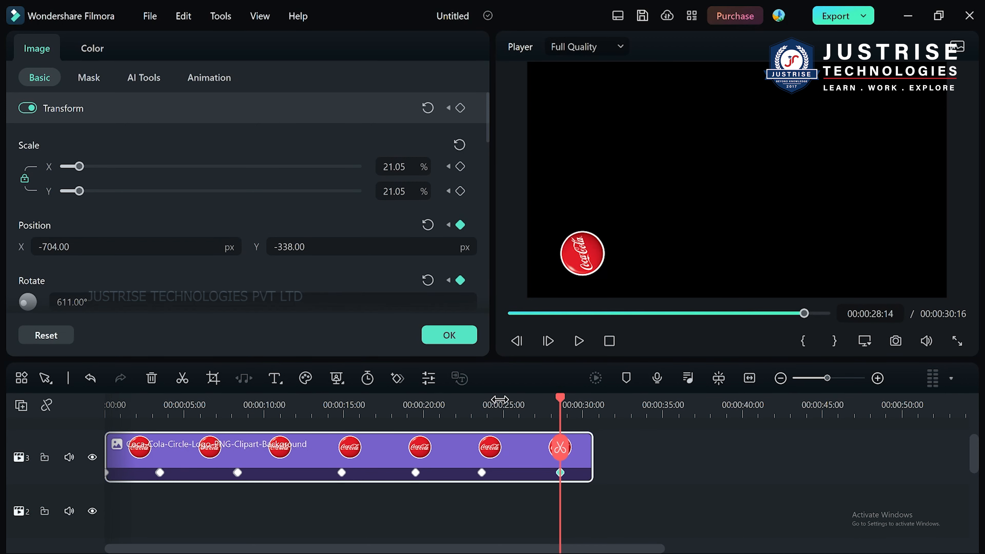
Play the complete keyframe animation of the logo from the start of the clip
left_click_drag(560, 405, 75, 483)
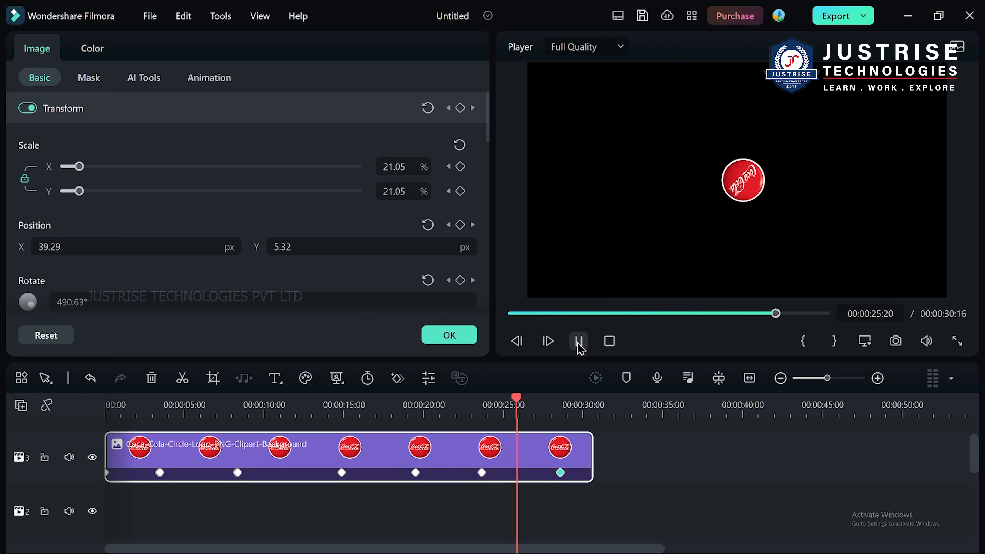
left_click(579, 342)
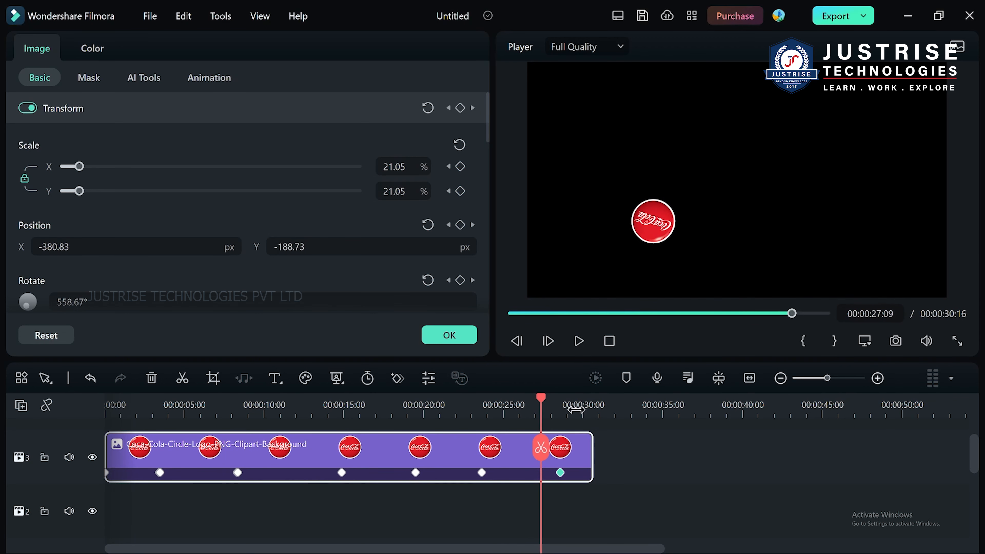
Reset the logo's Transform settings at 00:00:05:23, and undo all keyframe changes made to the clip
left_click_drag(547, 395, 201, 510)
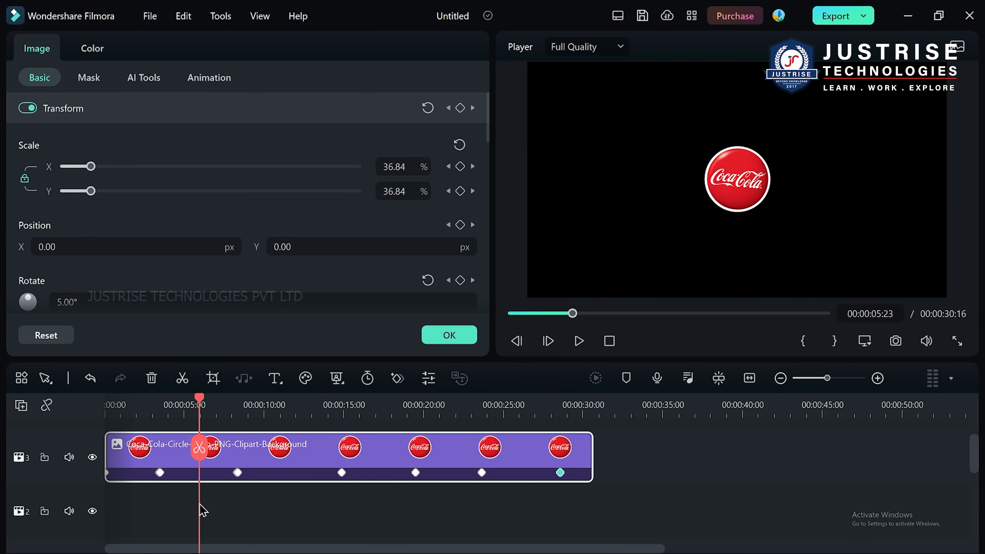
left_click(428, 108)
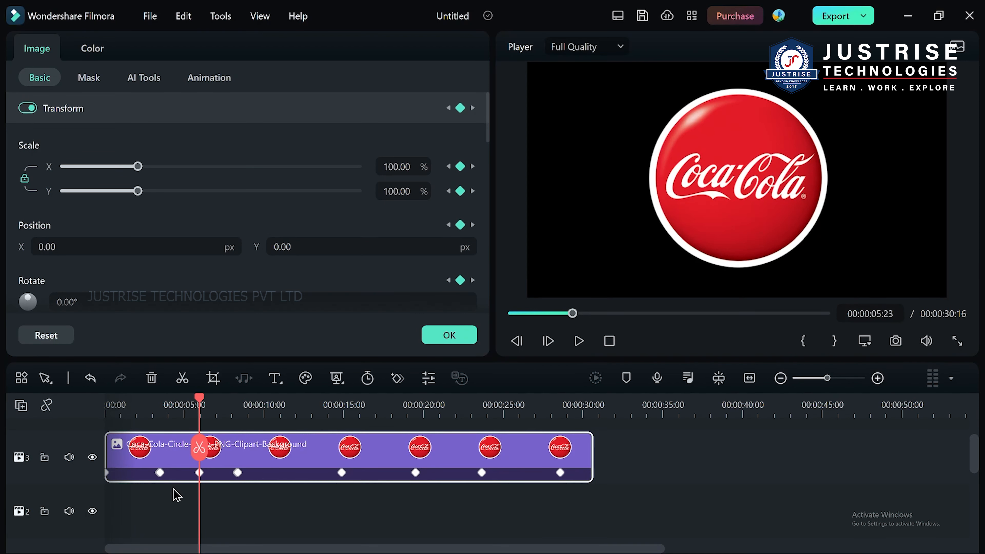
key("ctrl+z")
key("ctrl+z")
key("ctrl+z")
key("ctrl+z")
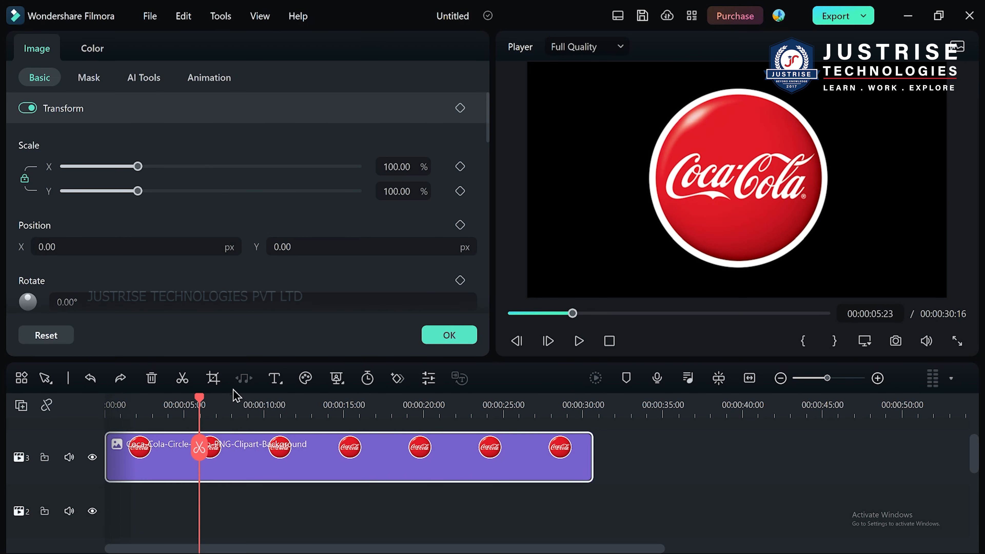
Set the logo clip's blend mode to Color Burn and add an Opacity keyframe at 00:00:03:14
left_click_drag(200, 398, 83, 396)
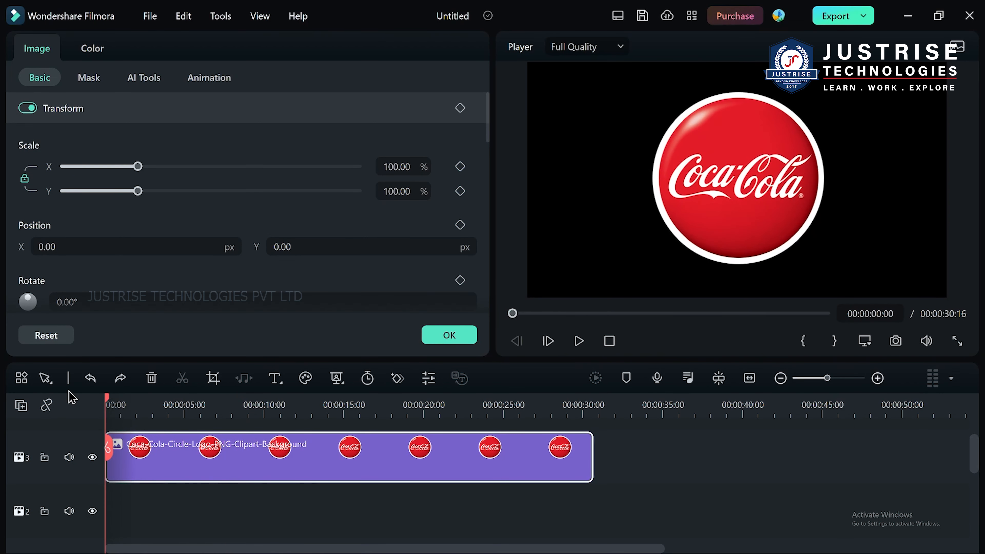
scroll(90, 327, "down", 4)
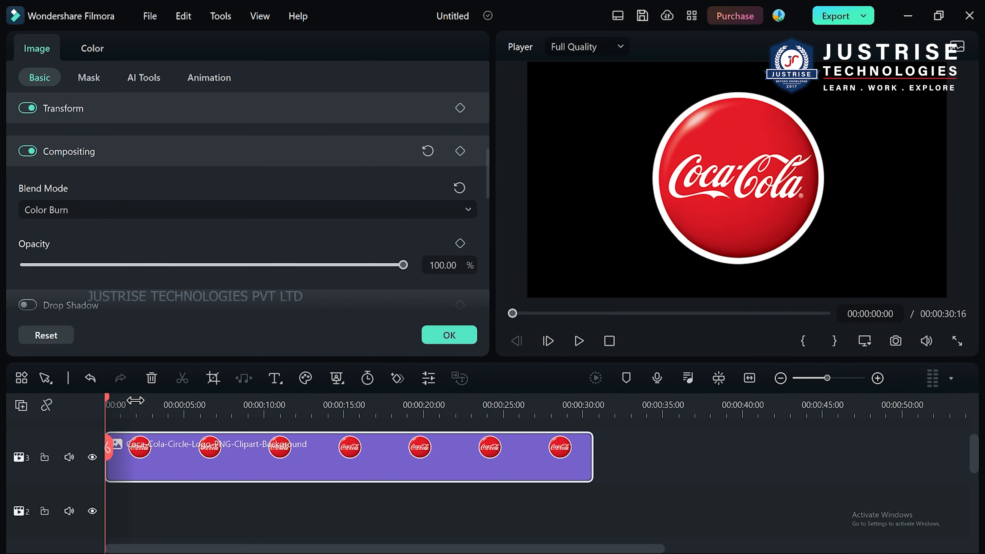
left_click_drag(134, 407, 165, 409)
left_click(461, 244)
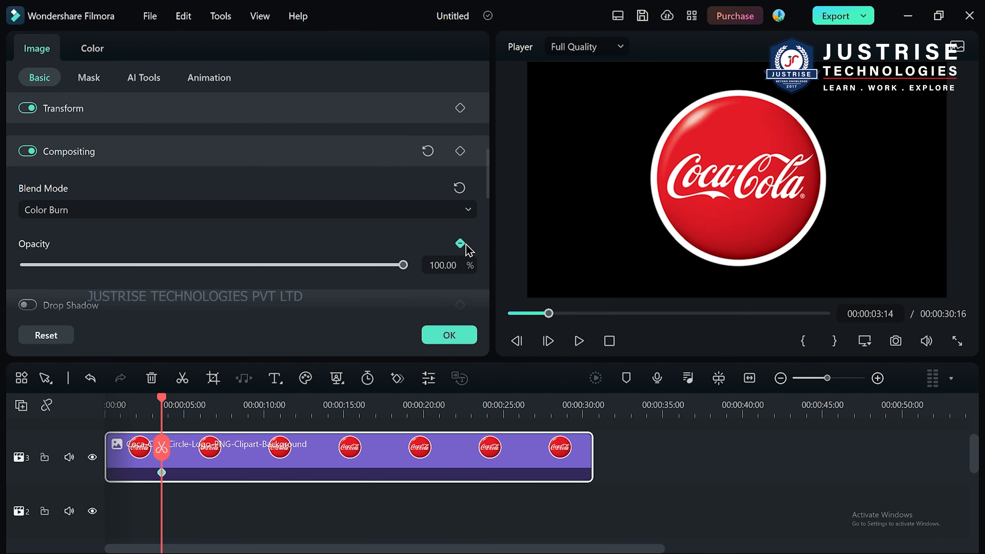
Set the logo clip's opacity to 0% at 00:00:00:00 and play the fade-in from the start
left_click_drag(143, 403, 77, 420)
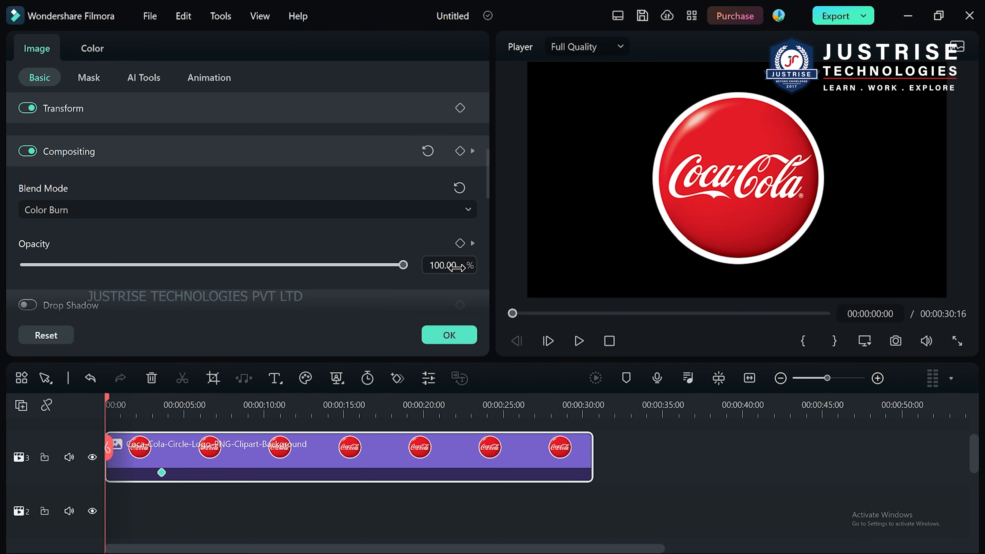
left_click_drag(451, 267, 431, 267)
left_click(432, 265)
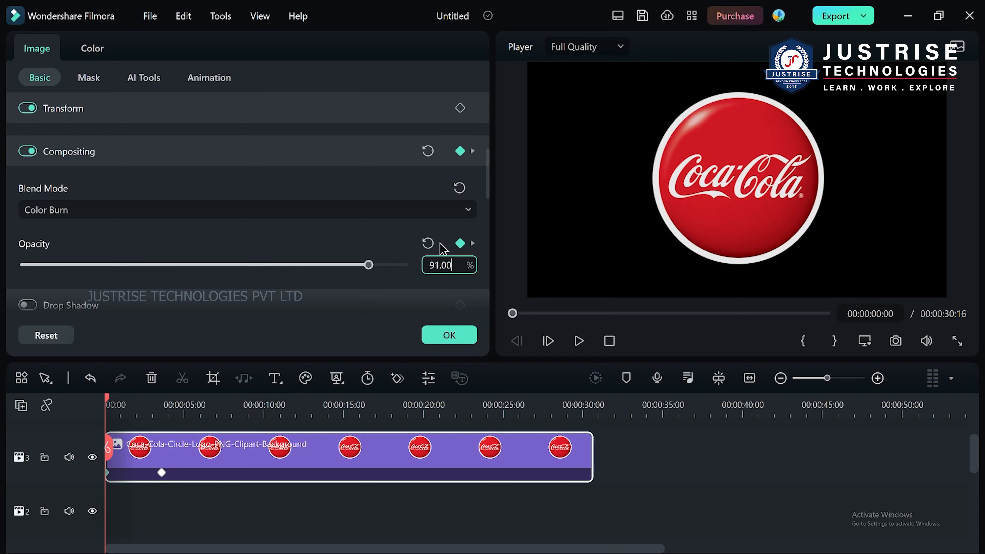
left_click_drag(455, 266, 407, 281)
type("0")
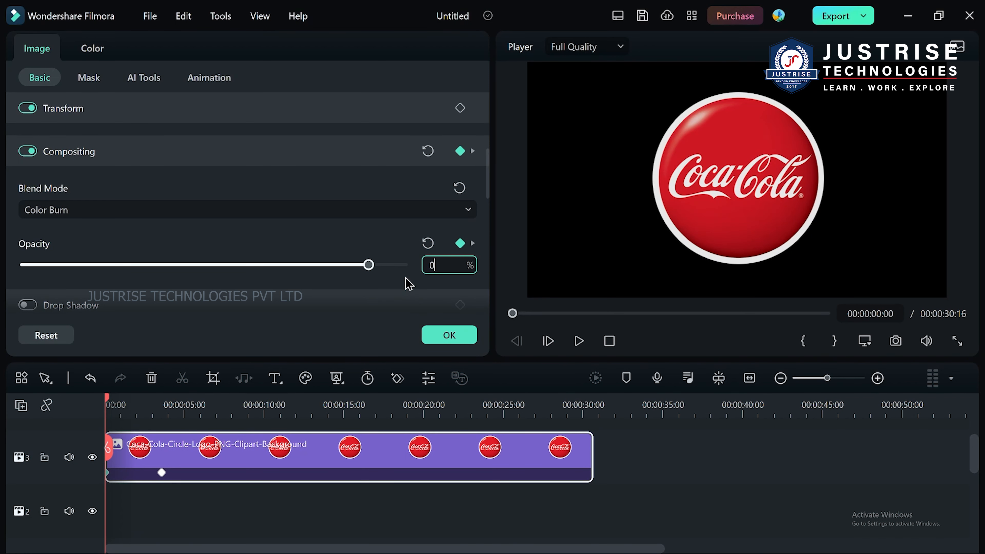
key("Return")
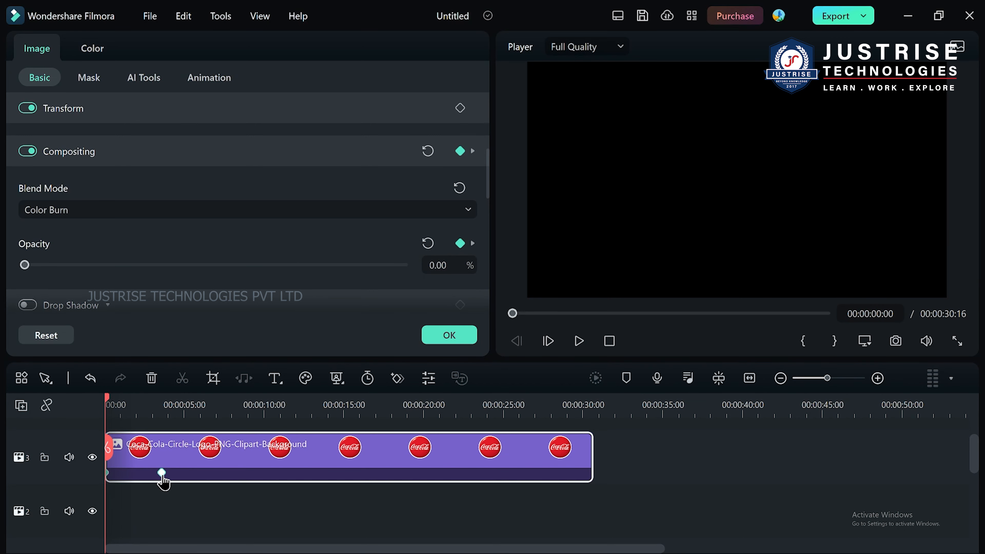
mouse_move(106, 407)
left_mouse_down()
mouse_move(114, 407)
mouse_move(105, 406)
left_mouse_up()
left_click(580, 345)
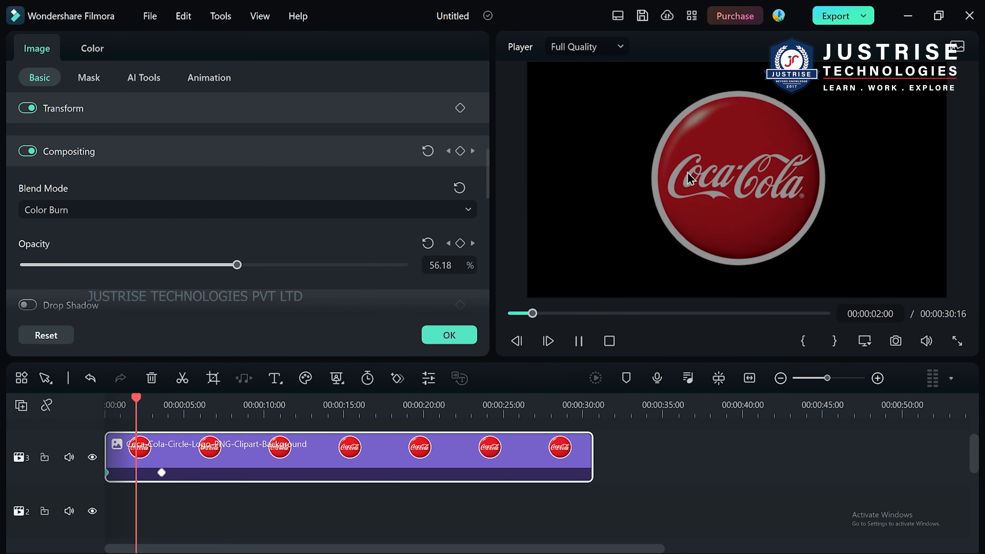
Add an Opacity keyframe at 100% to the logo clip at about 27 seconds
left_click_drag(162, 404, 523, 404)
key("space")
left_click(460, 243)
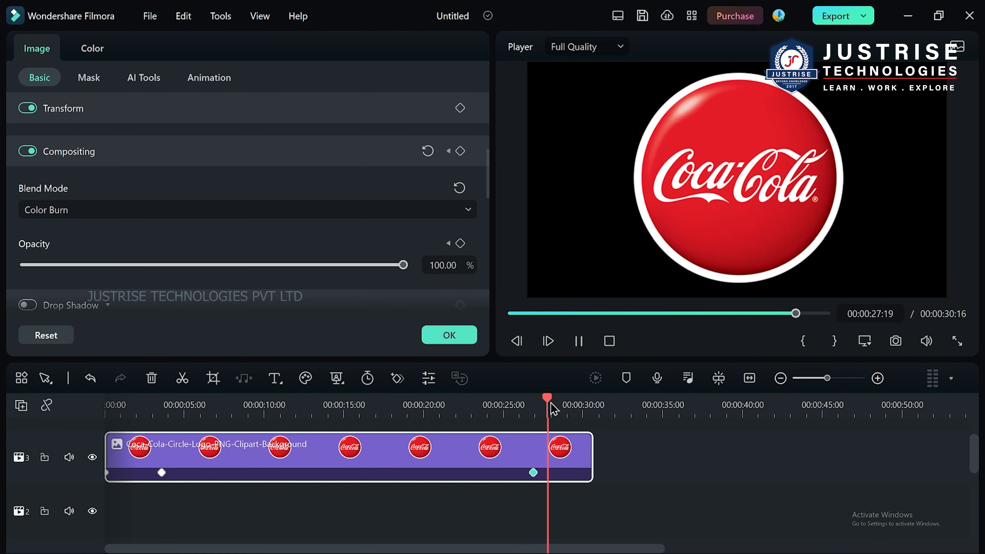
Set the logo clip's opacity to 0% near its end, at 00:00:30:14
left_click(585, 392)
mouse_move(586, 391)
left_mouse_down()
mouse_move(578, 393)
mouse_move(595, 399)
left_mouse_up()
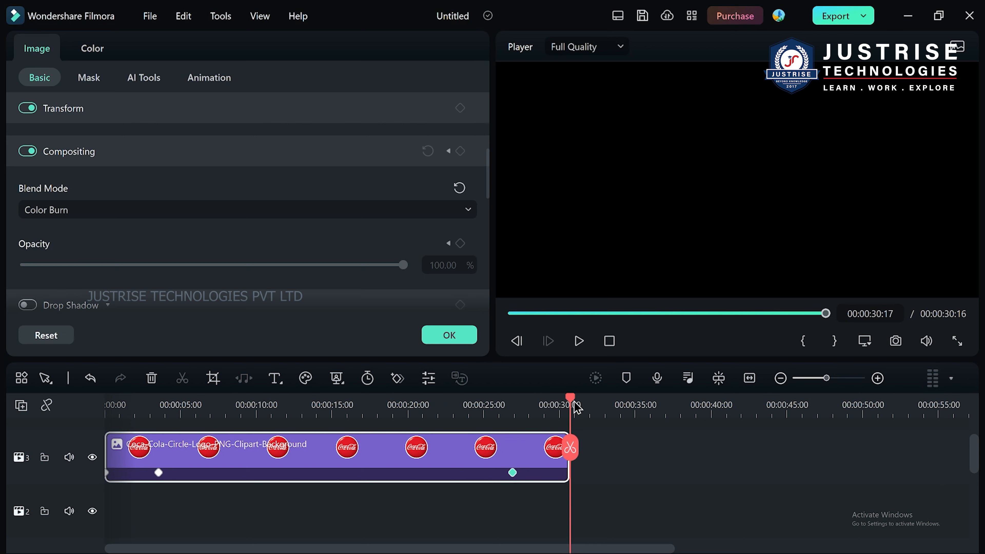
left_click(569, 405)
left_click(455, 265)
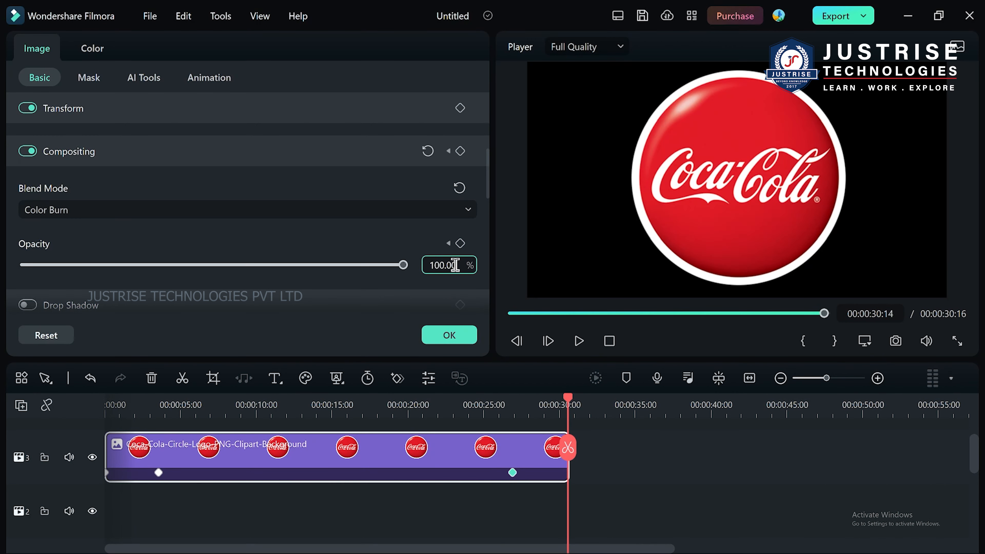
key("ctrl+a")
type("0")
Play the fade-out at the end of the logo clip and return the playhead to 00:00:00:00
left_click_drag(564, 407, 470, 410)
left_click(579, 340)
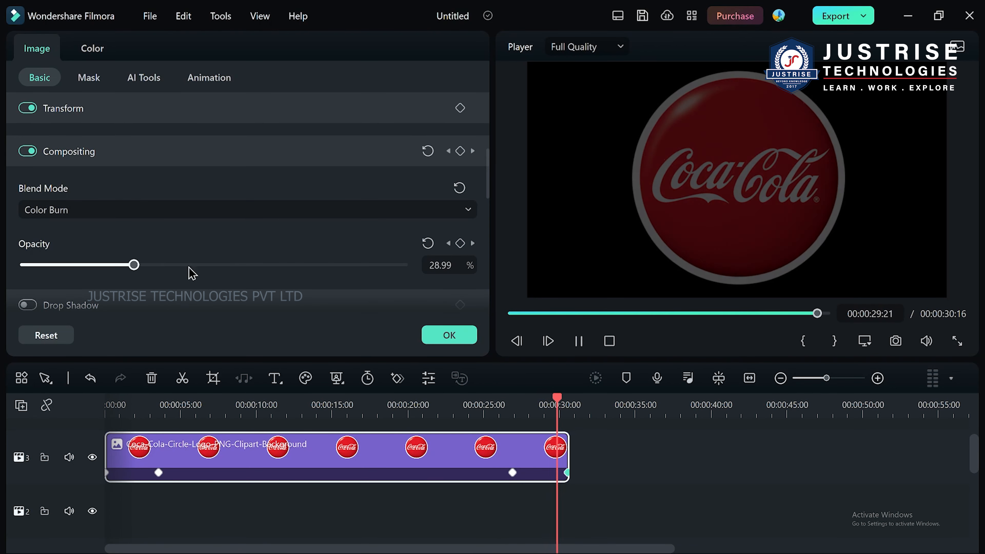
left_click_drag(576, 404, 23, 469)
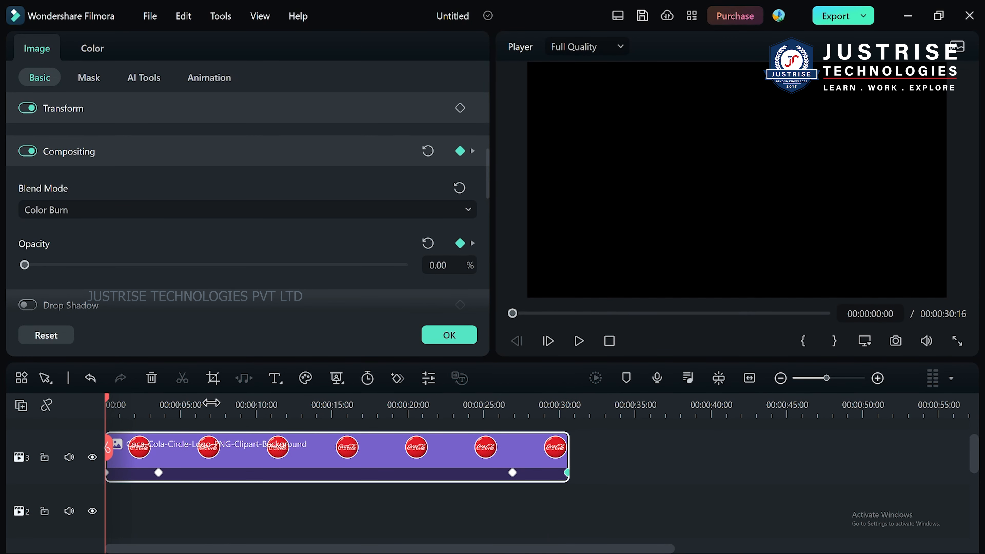